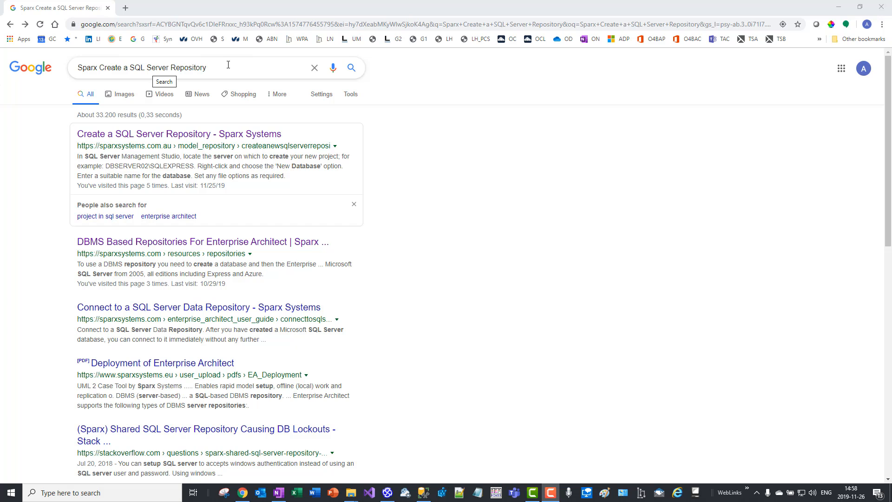
Open the latest Sparx help page on creating a SQL Server repository and follow its link to DBMS Based Repositories.
click(204, 134)
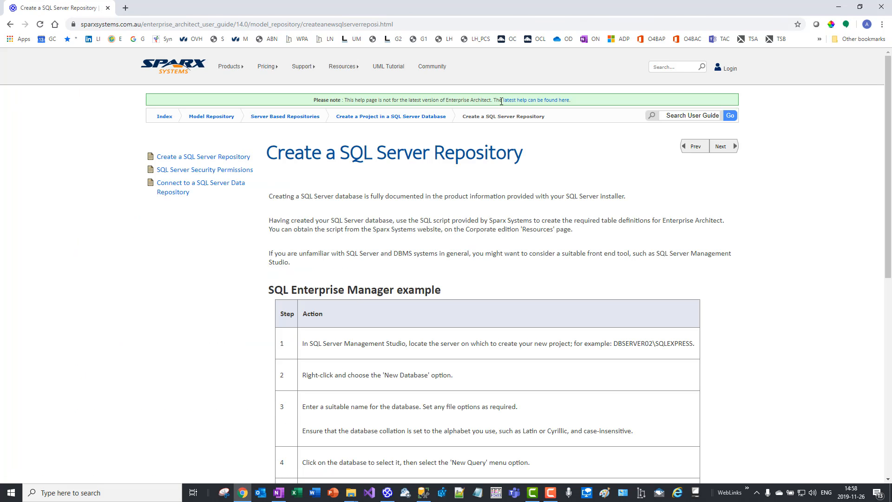
click(515, 101)
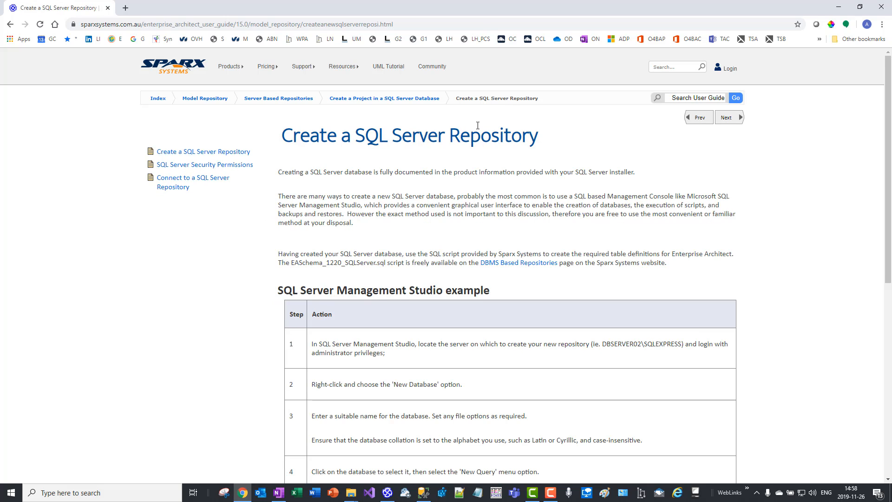
click(523, 267)
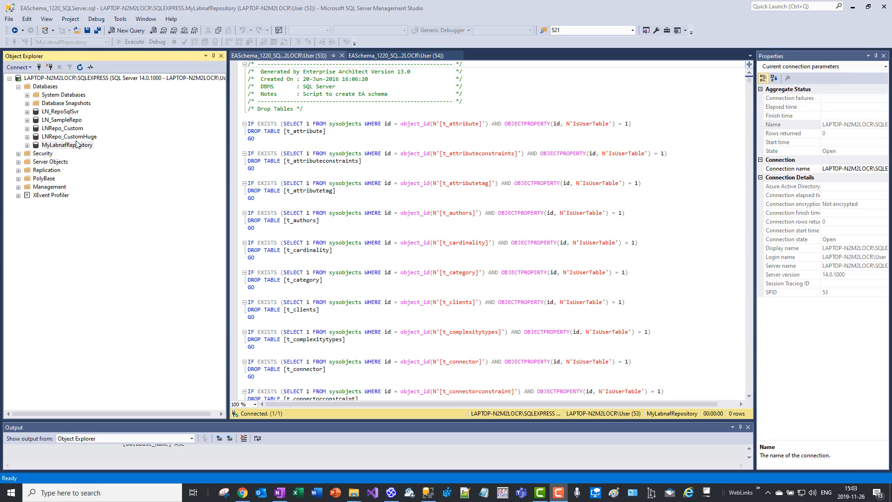
Switch to SQL Server Management Studio and execute EASchema_1220_SQLServer.sql and EASchema_1220_SQLServer_Update1.sql on the MyLabnafRepository database.
click(76, 148)
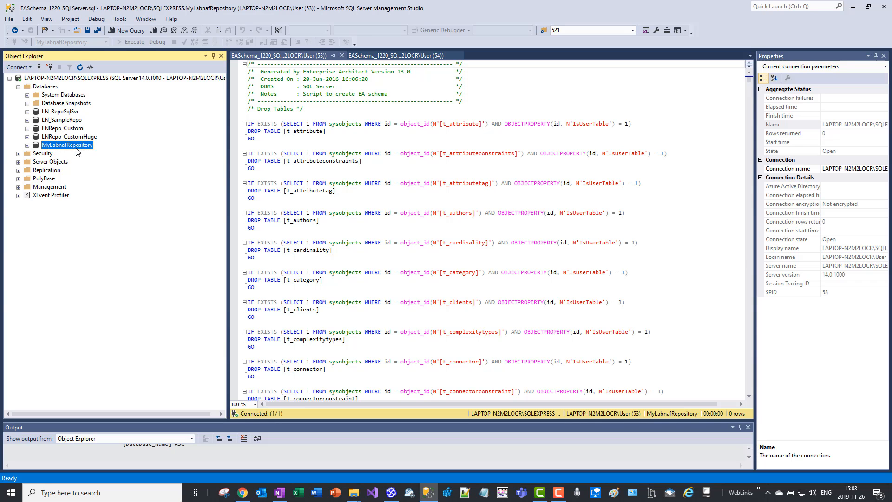
key(F2)
click(32, 147)
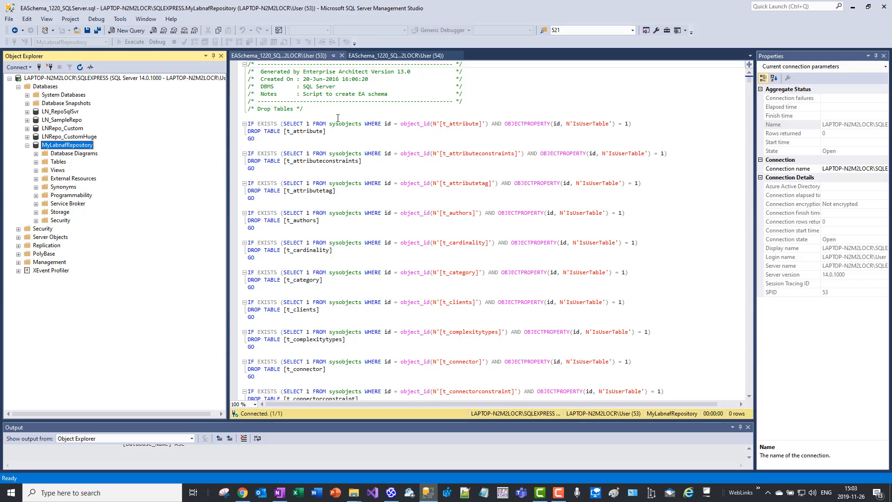
click(289, 54)
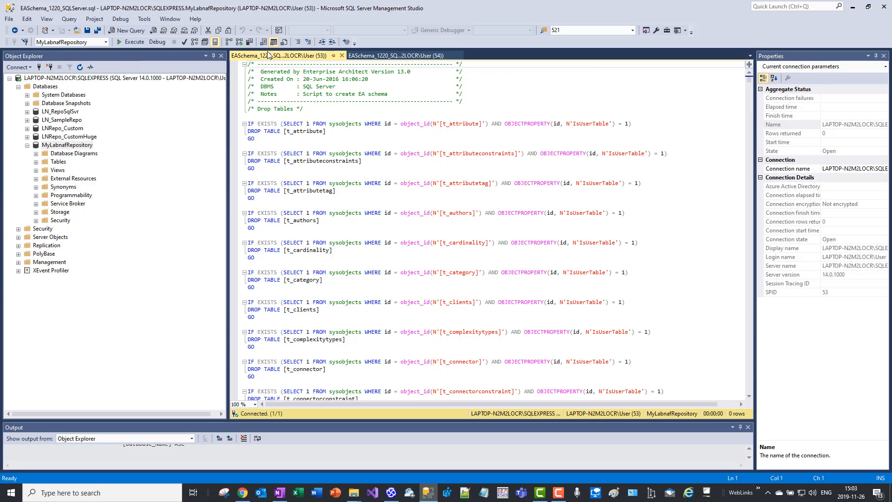
click(126, 44)
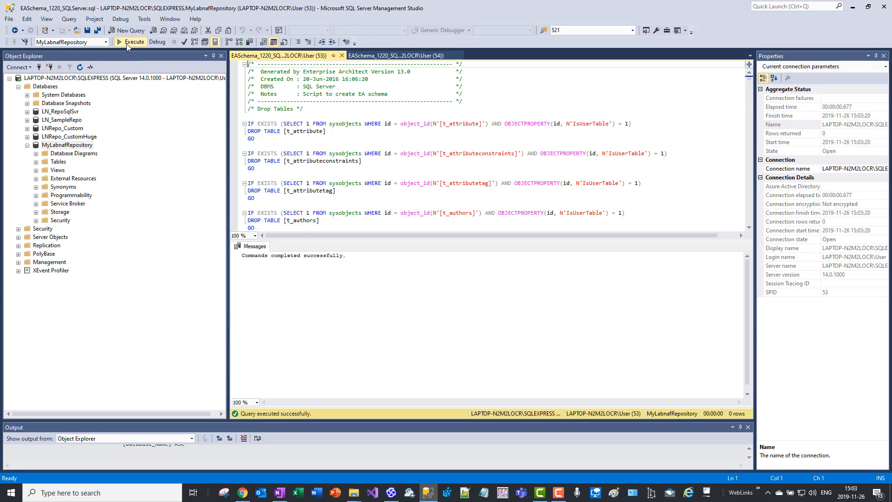
click(371, 57)
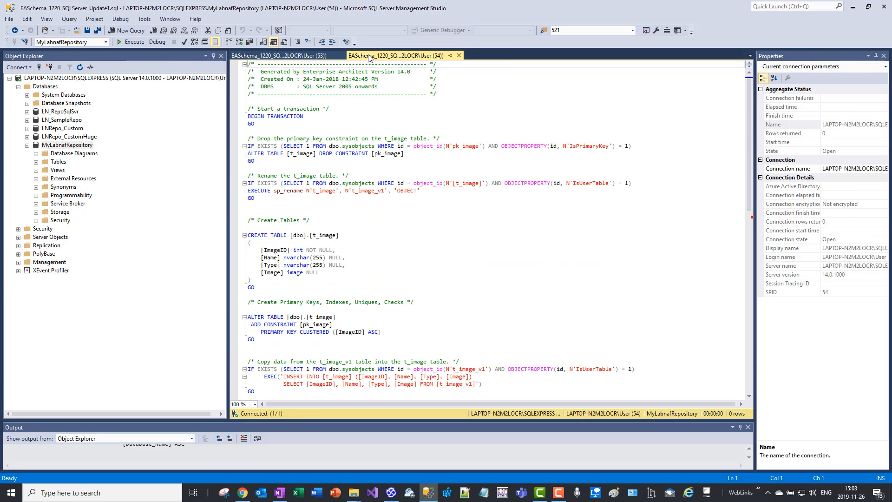
click(138, 43)
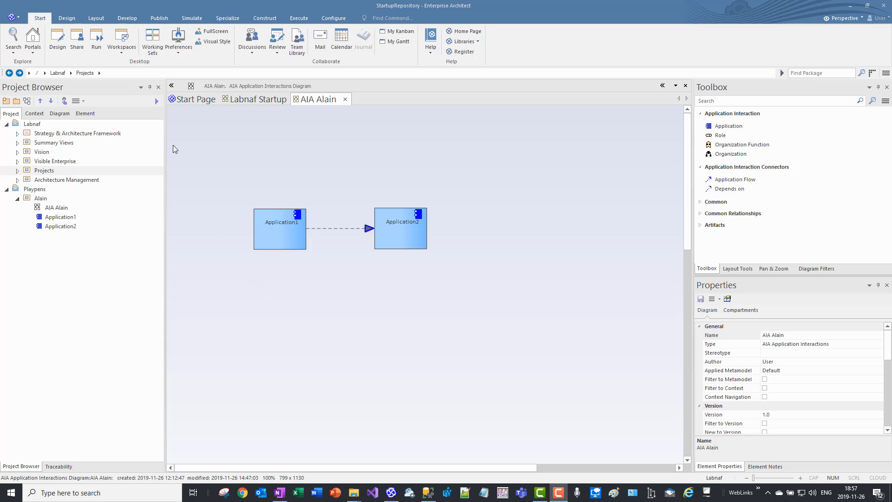
Switch to Enterprise Architect, show all ribbons, and start a project transfer of type File to DBMS.
click(122, 53)
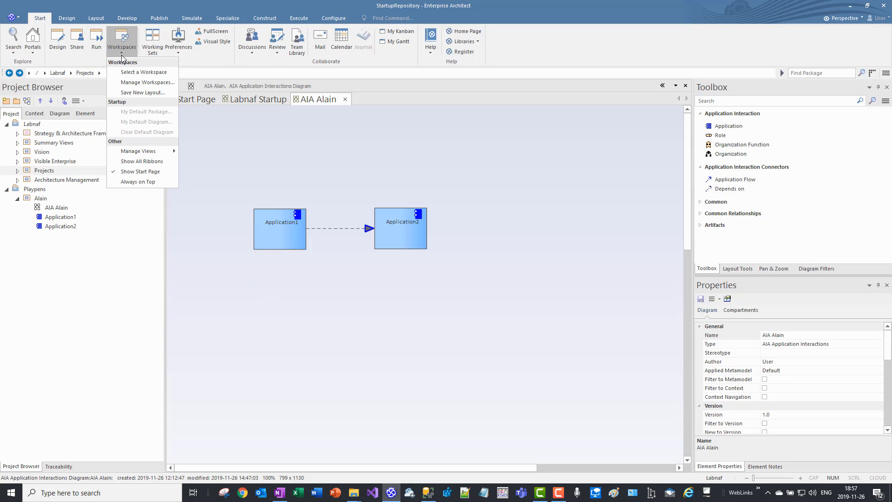
click(148, 165)
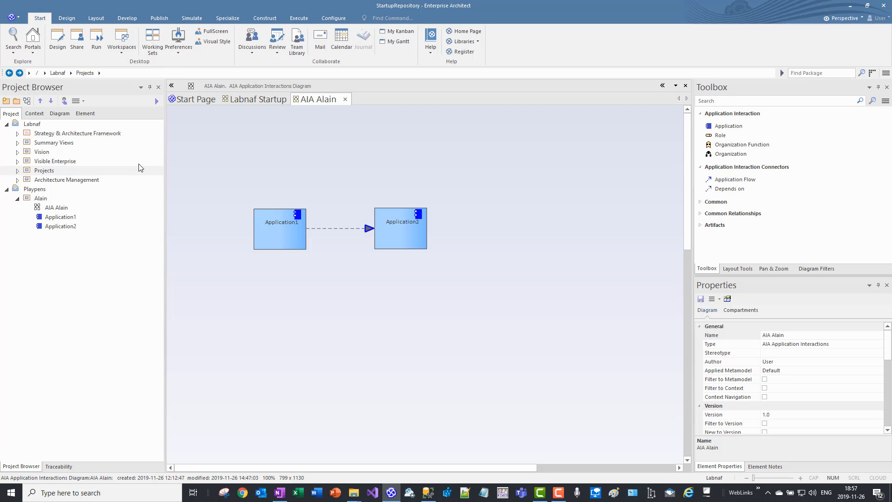
click(337, 20)
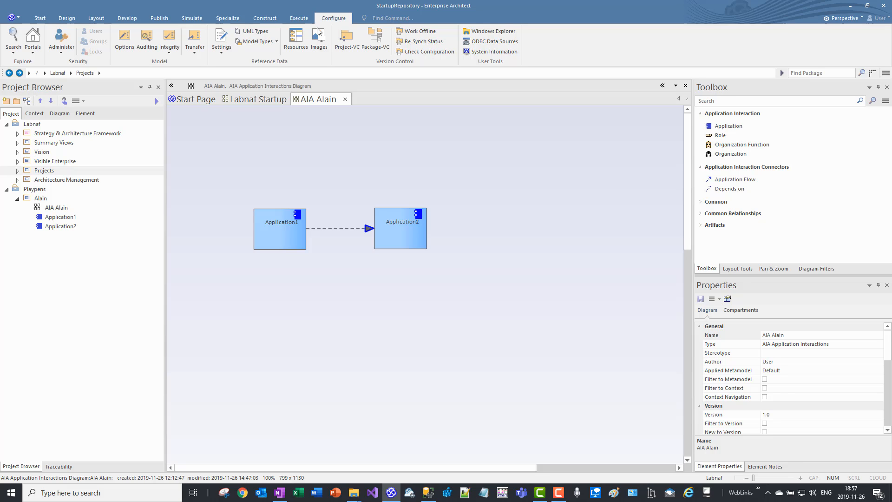
click(193, 52)
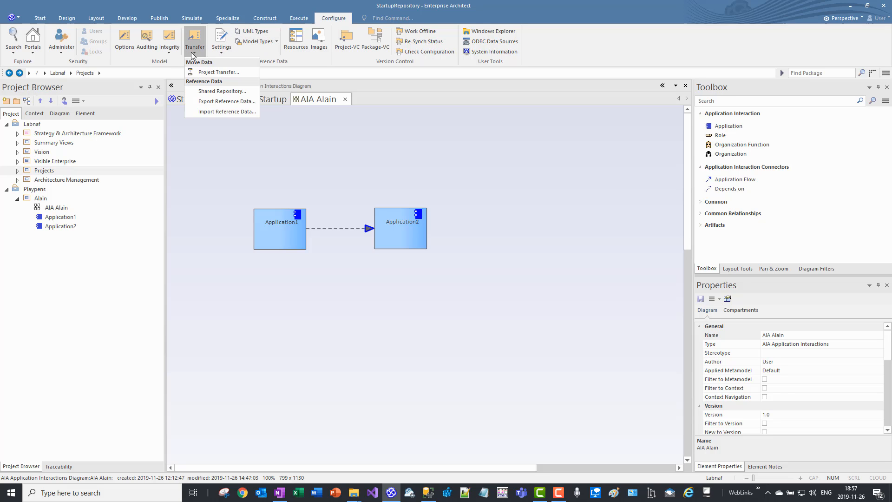
click(202, 74)
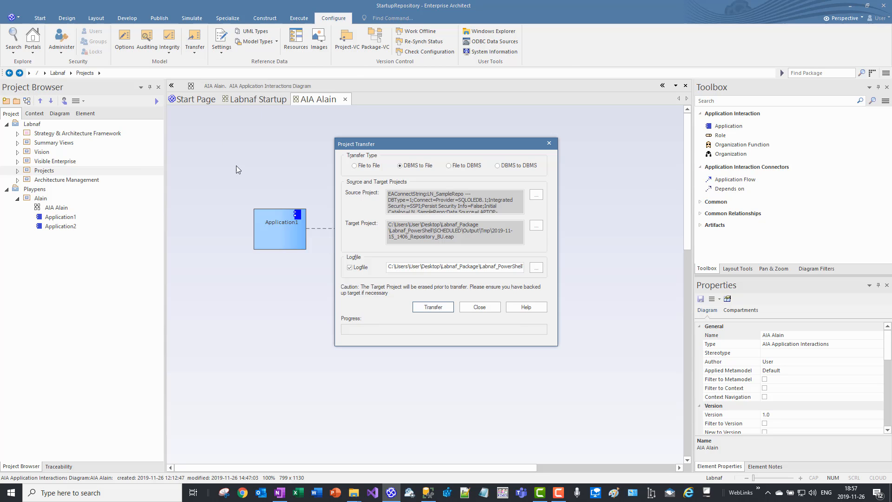
click(452, 166)
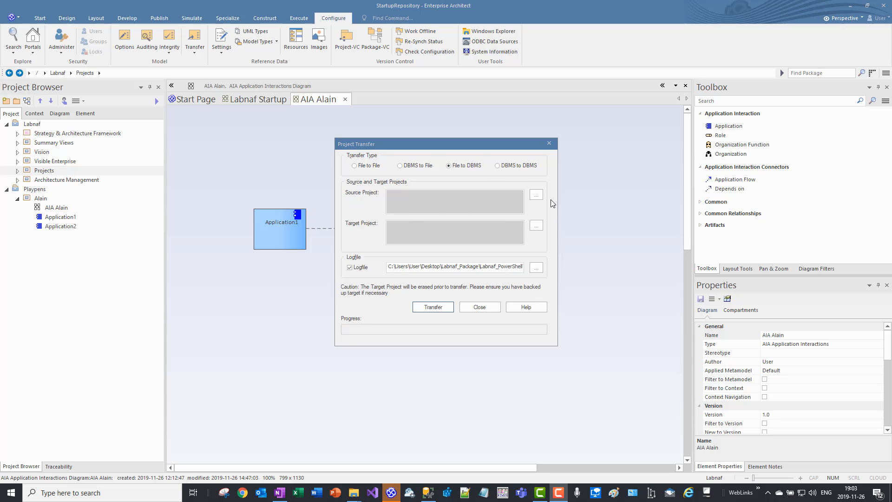
Set the transfer's source project to StartupRepository from C:\Users\User\Desktop\My Labnaf\Labnaf_Package\Labnaf_Repositories.
click(538, 197)
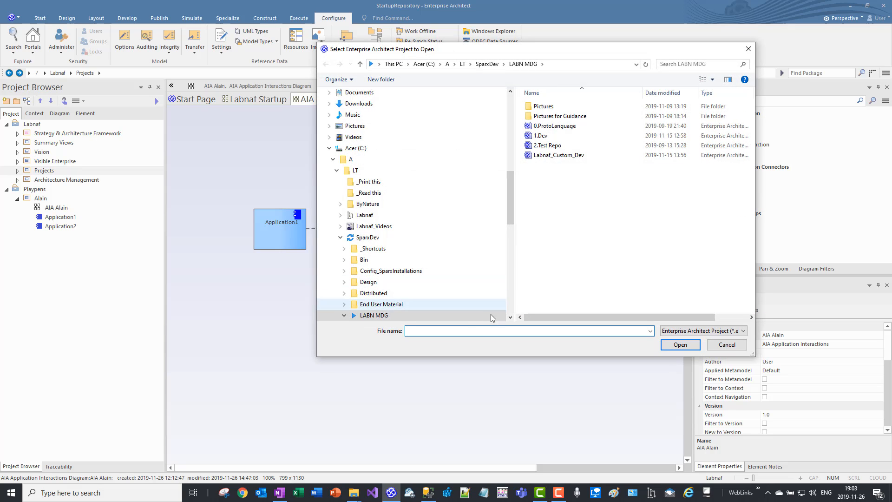
text(C:\Users\User\Desktop\My Labnaf\Labnaf_Package\Labnaf_Repositories)
key(Return)
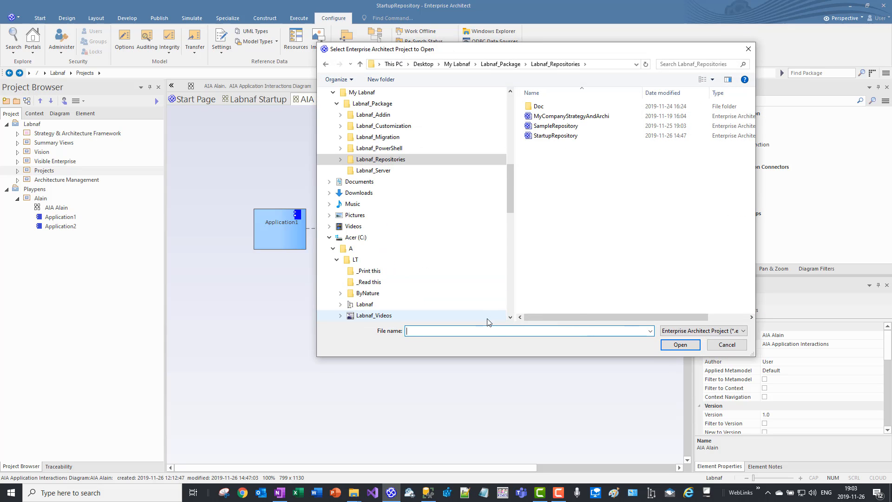
click(556, 135)
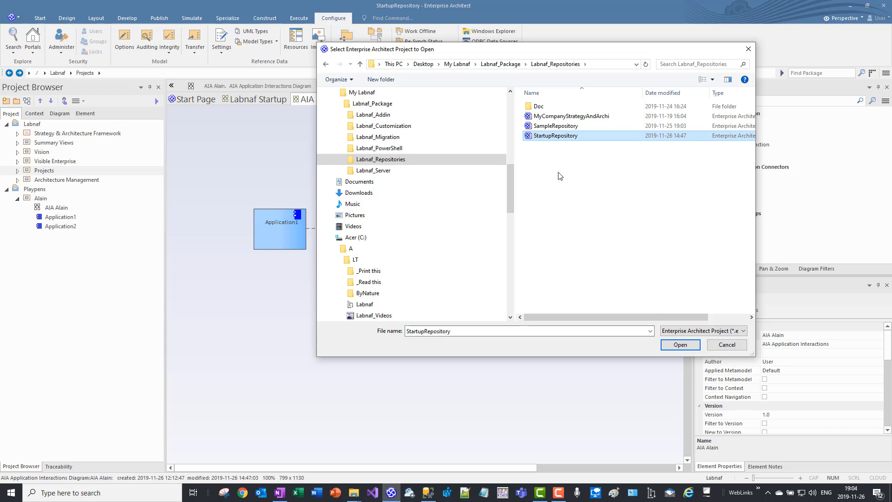
click(680, 346)
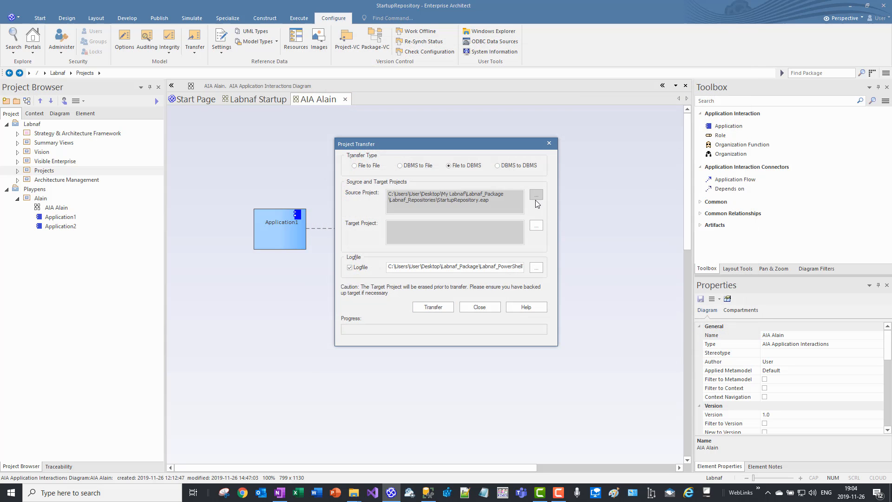
Set the target project to the MyLabnafRepository database on LAPTOP-N2M2LOCR\SQLEXPRESS, using Microsoft OLE DB Provider for SQL Server.
click(538, 225)
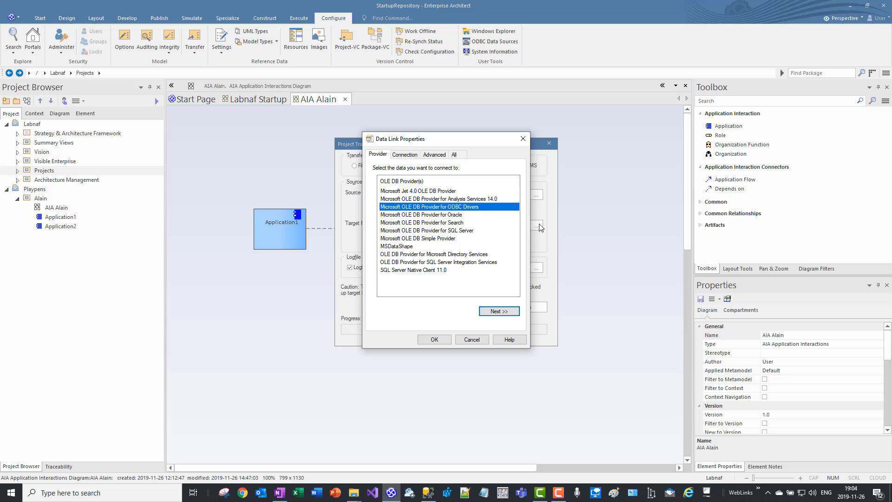
click(443, 231)
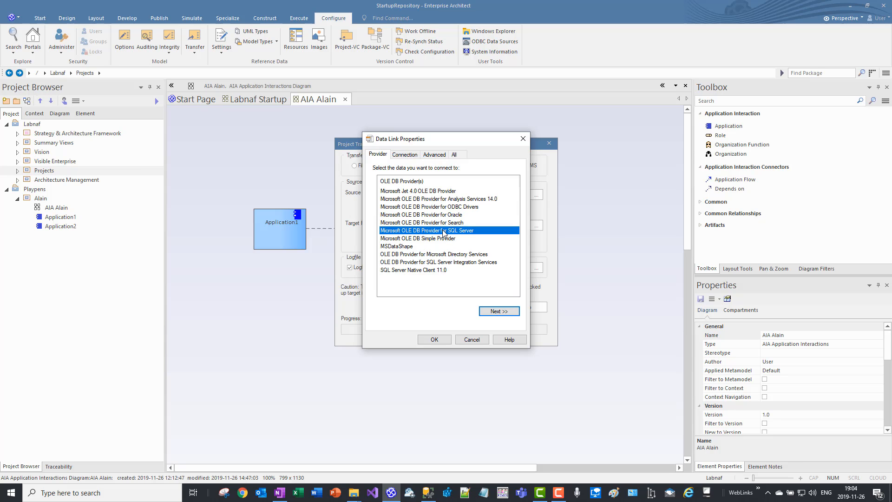
click(499, 311)
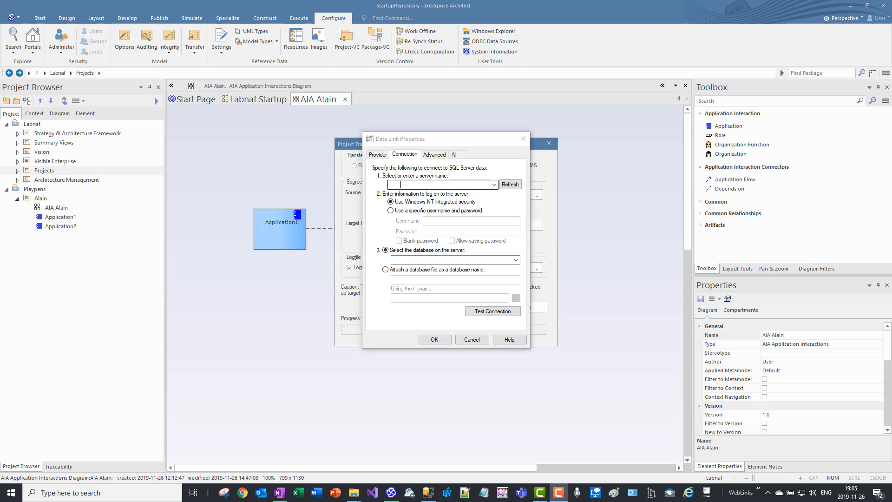
click(401, 185)
text(LAPTOP-N2M2LOCR\SQLEXPRESS)
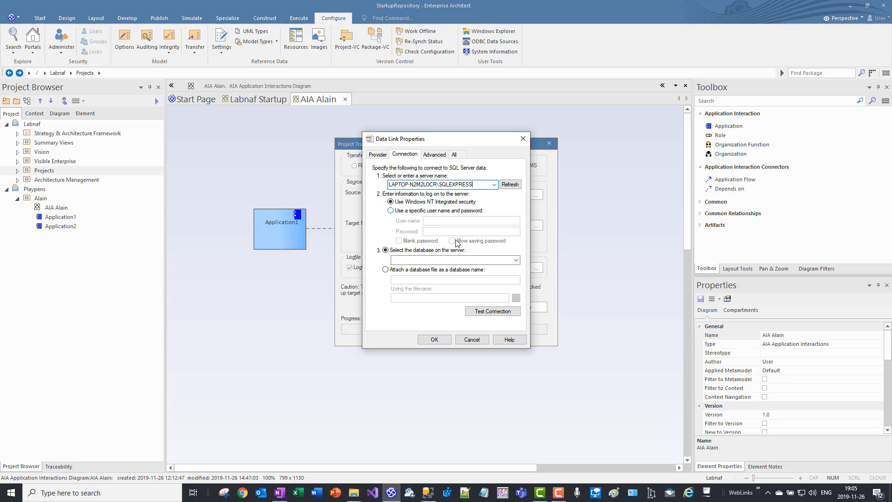
click(516, 260)
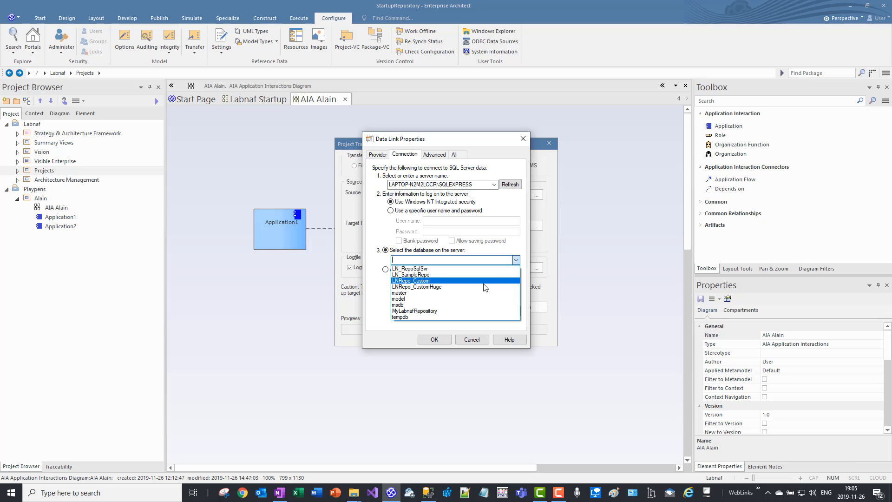
click(478, 311)
click(434, 339)
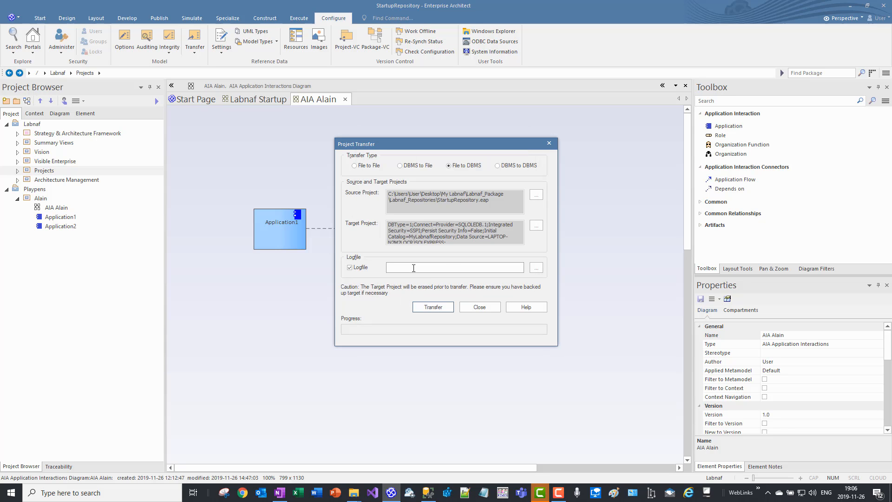
Set the log file to C:\Users\User\Desktop\log-.txt and run the transfer, accepting deletion of all data in the target model.
text(C:\Users\User\Desktop\log-.txt)
click(441, 311)
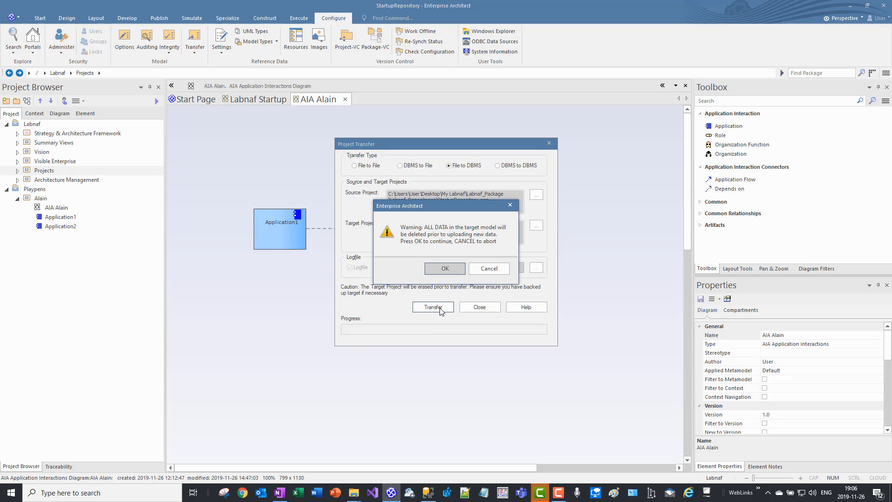
click(441, 269)
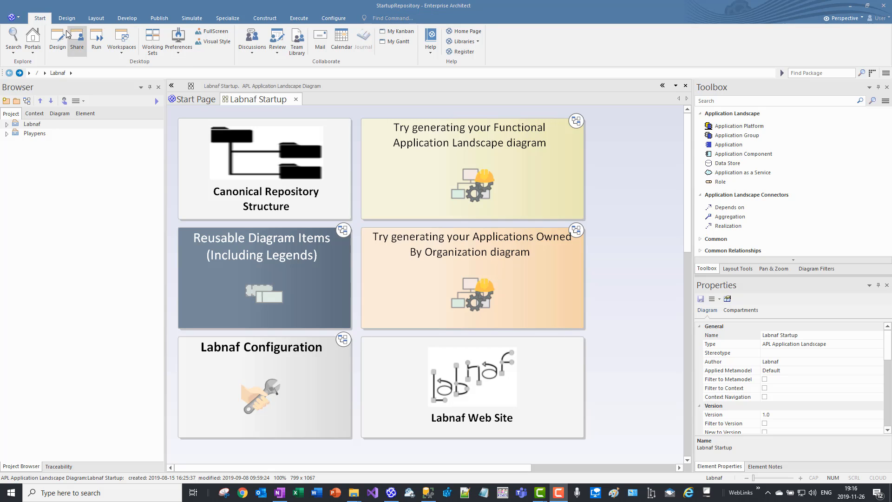
Start a new server-based project connection using Microsoft OLE DB Provider for SQL Server.
click(20, 20)
click(32, 57)
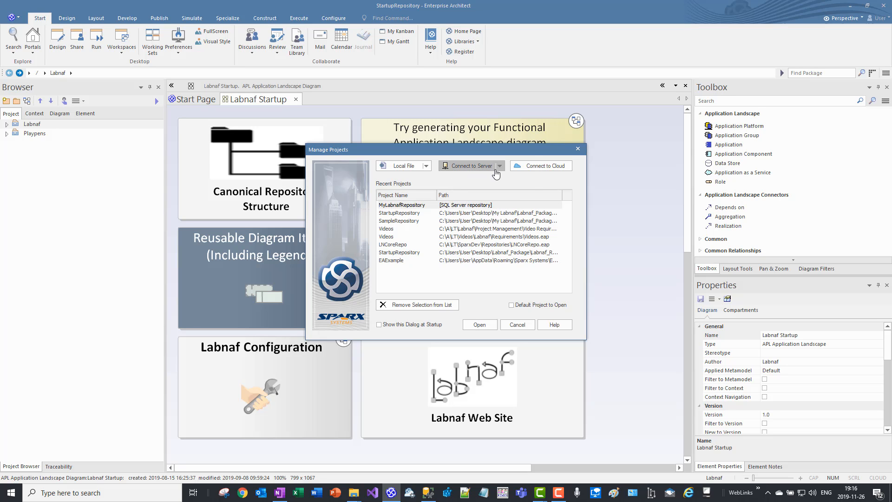
click(471, 166)
click(445, 231)
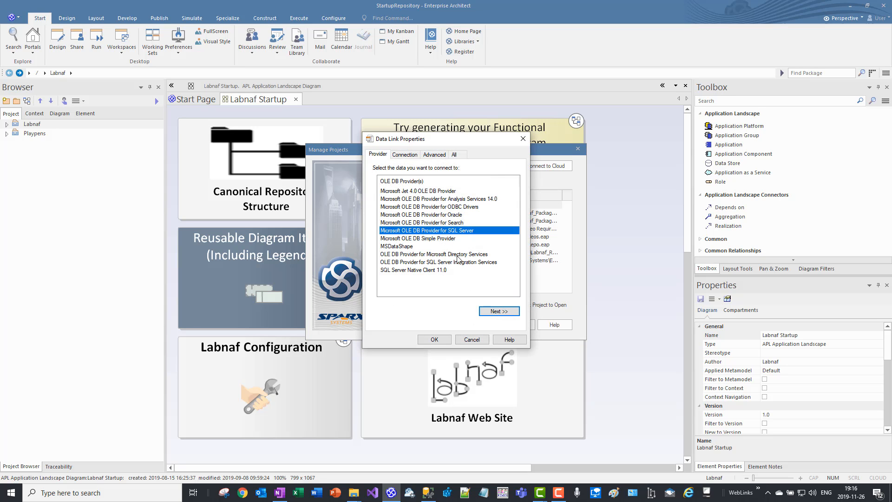
click(503, 313)
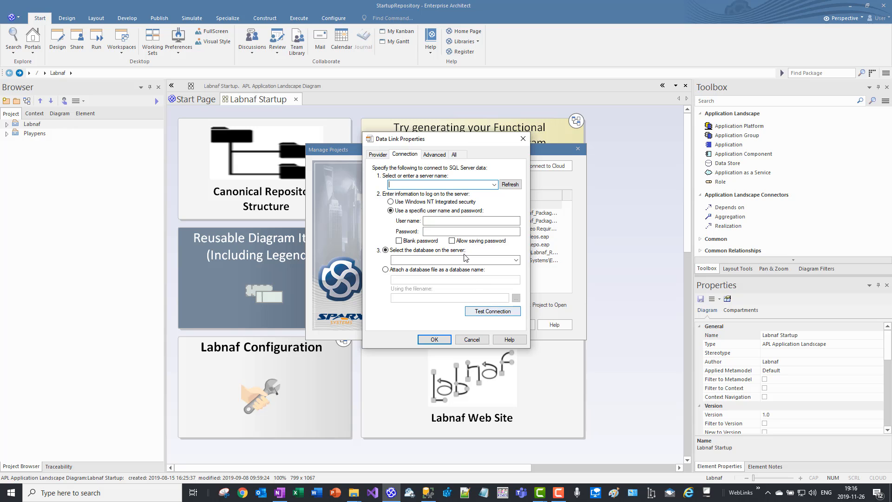
Connect to the MyLabnafRepository database on LAPTOP-N2M2LOCR\SQLEXPRESS with Windows NT Integrated security and open it as the project.
text(LAPTOP-N2M2LOCR\SQLEXPRESS)
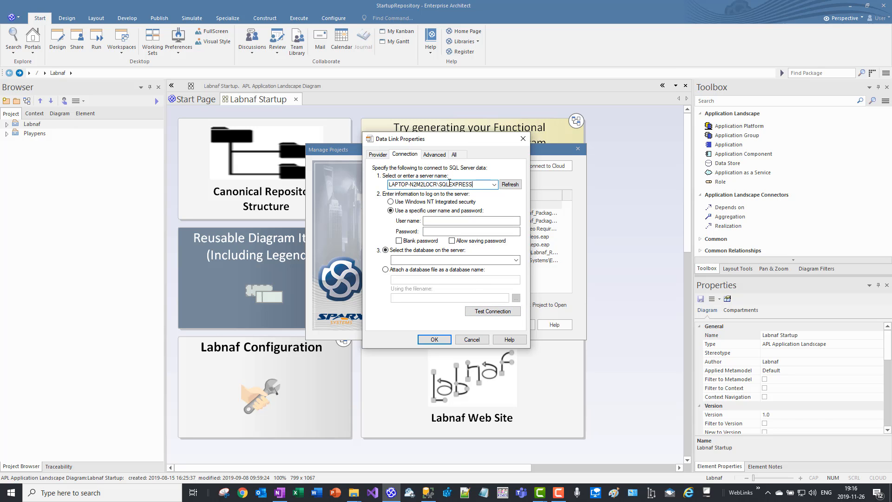
click(411, 201)
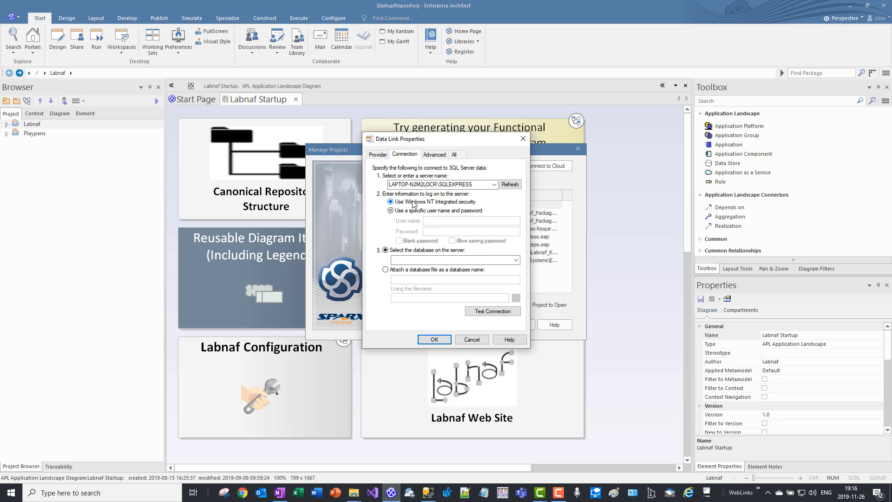
click(515, 260)
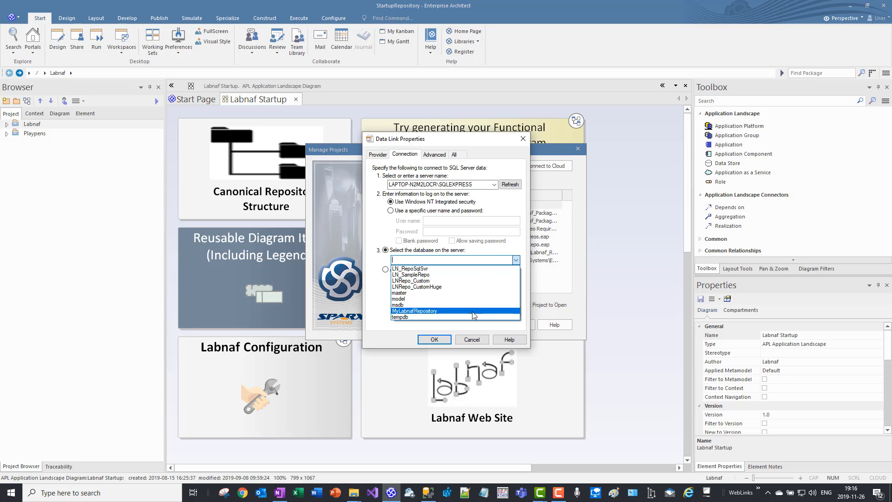
click(472, 311)
click(442, 337)
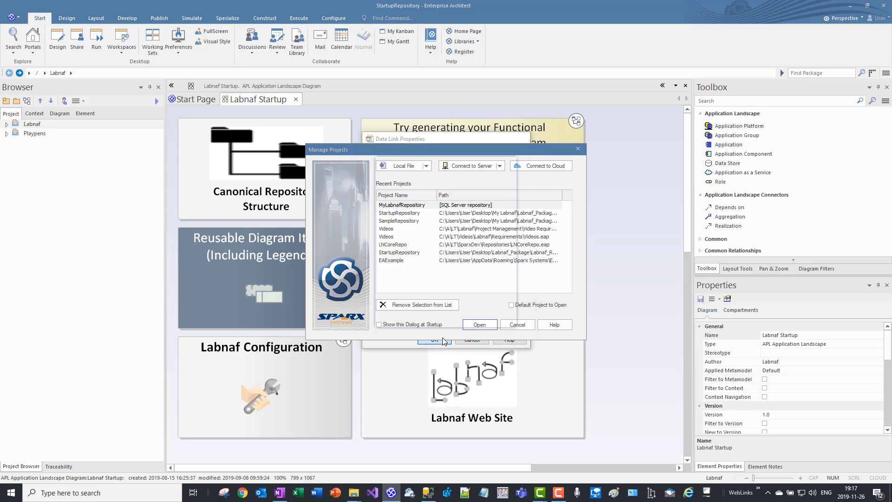
click(450, 315)
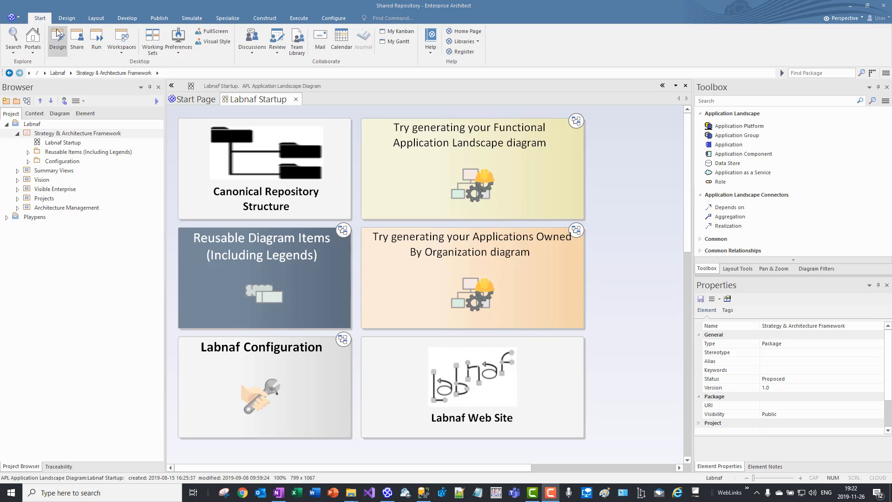
Save a project shortcut as Shared Repository.EAP in Labnaf_Repositories, set to open the 'Labnaf Startup' diagram when the model opens.
click(18, 18)
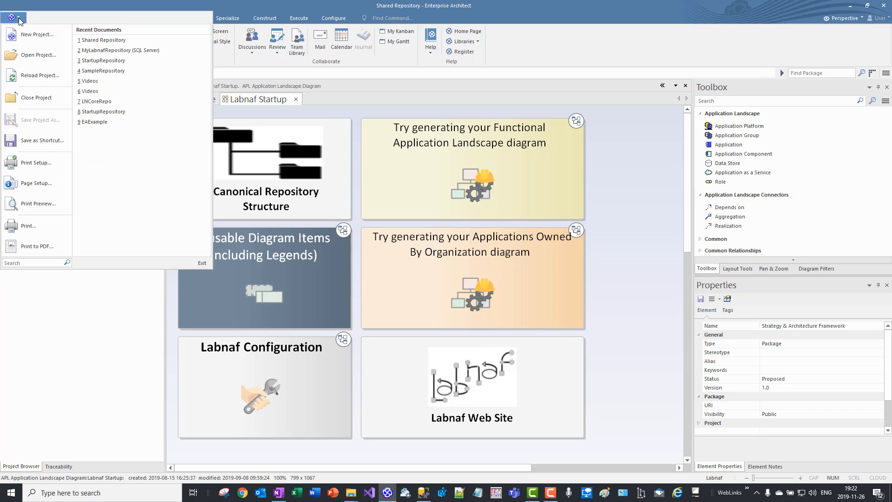
click(41, 145)
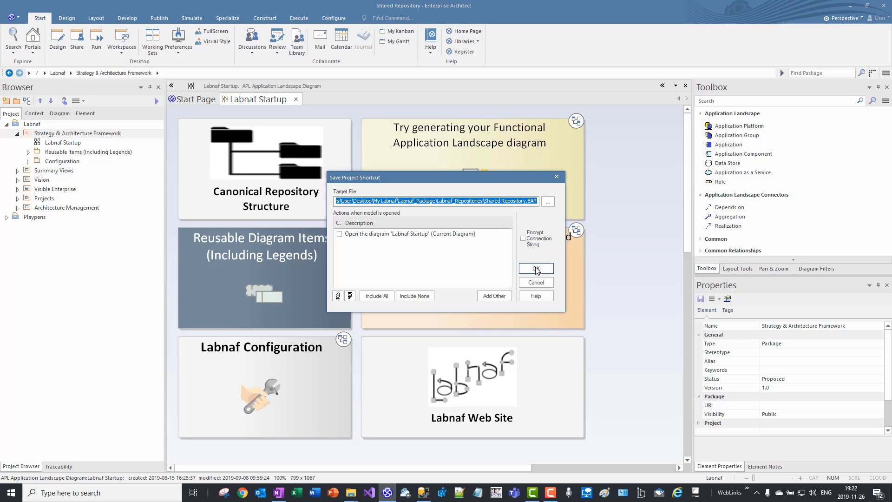
click(393, 235)
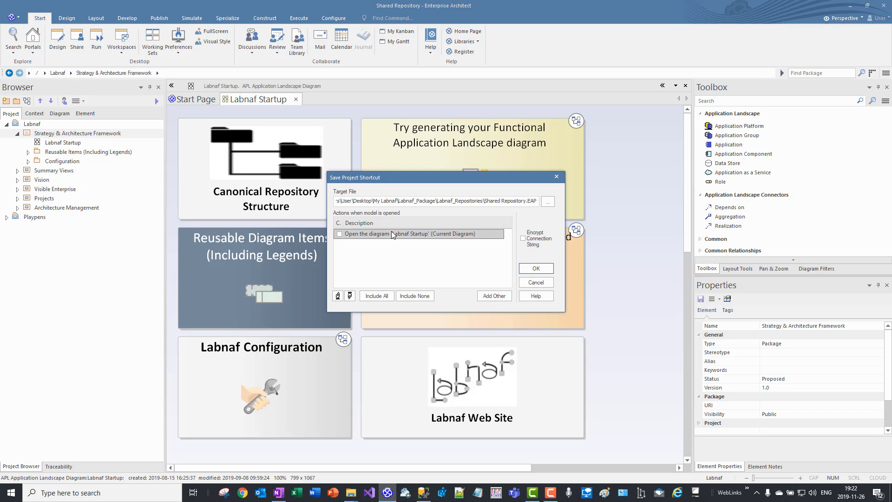
click(340, 234)
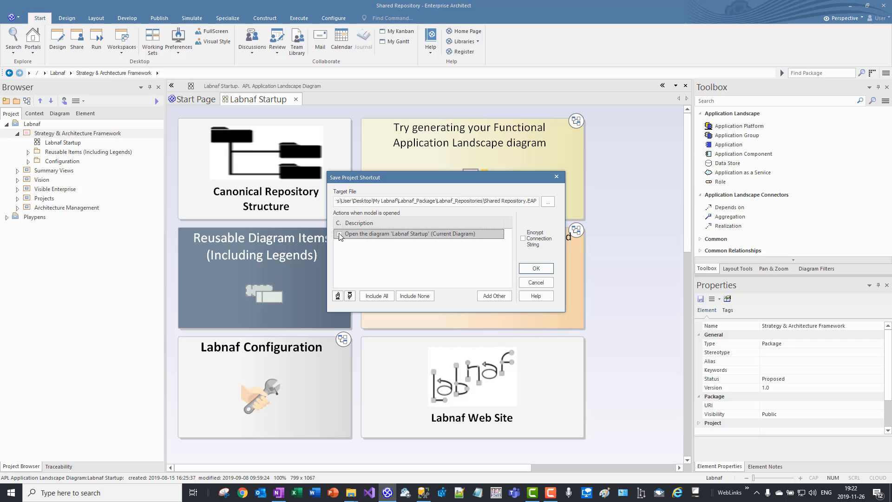
click(539, 269)
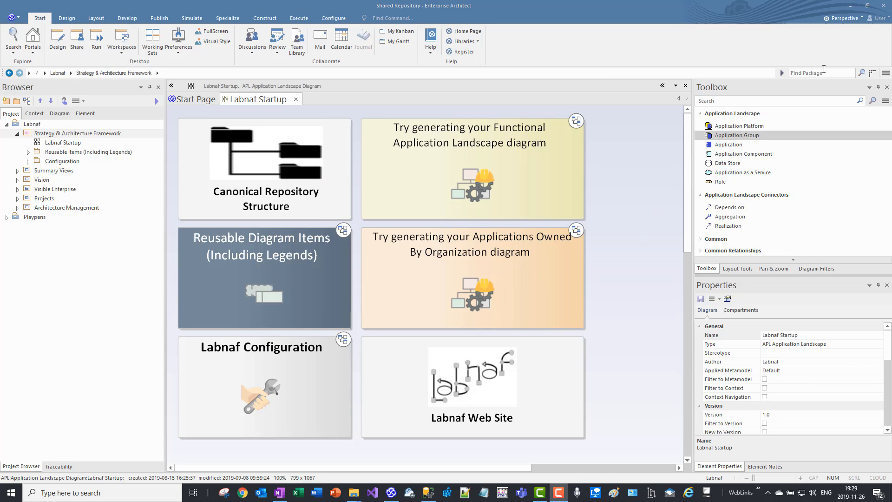
Examine the connection string in the Shared Repository shortcut file with Notepad++, and reopen the project from that shortcut in Enterprise Architect.
click(885, 6)
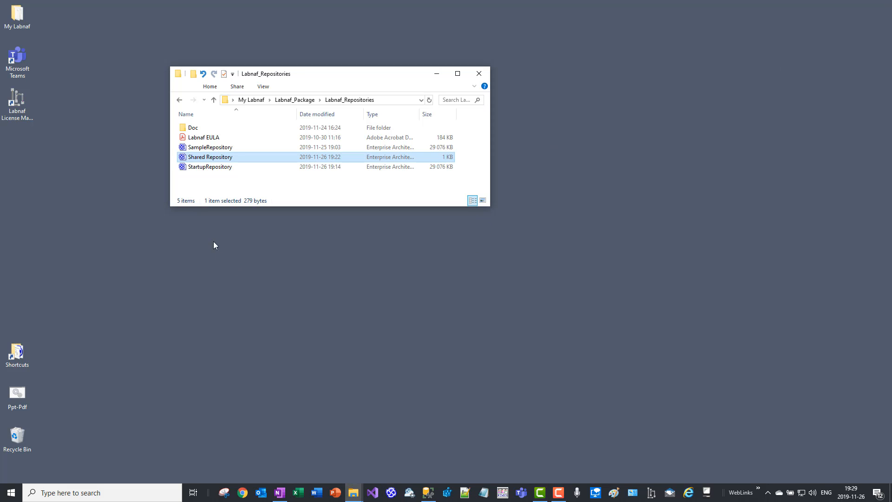
right_click(182, 161)
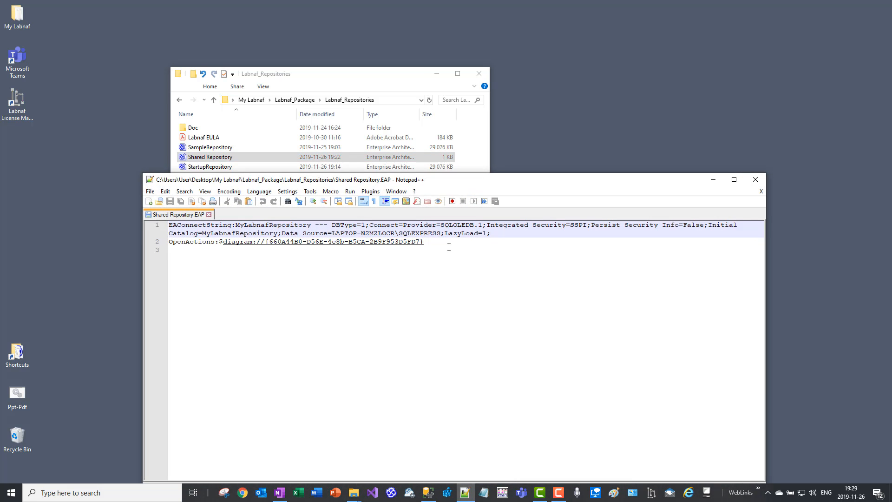
click(755, 180)
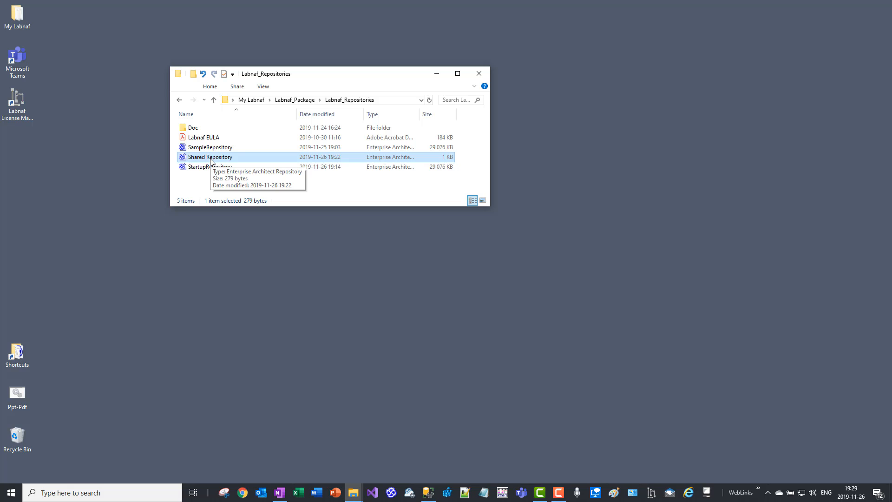
double_click(181, 160)
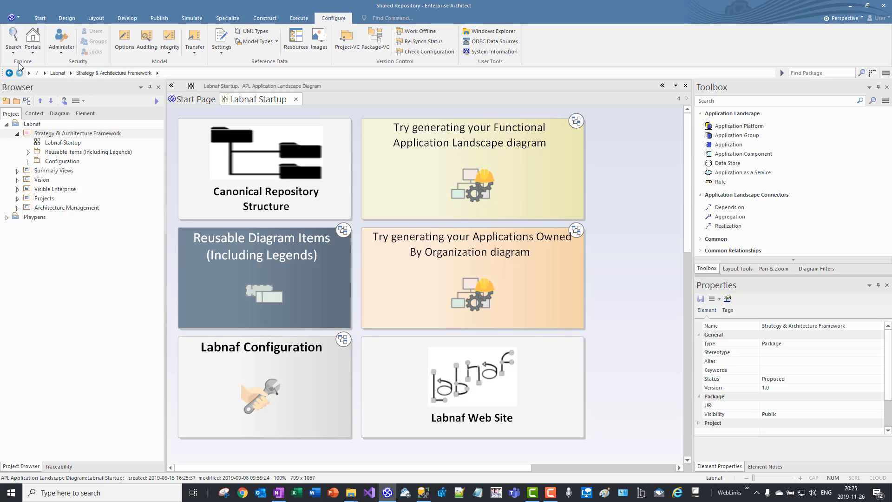
Enable user security on the shared repository.
click(64, 54)
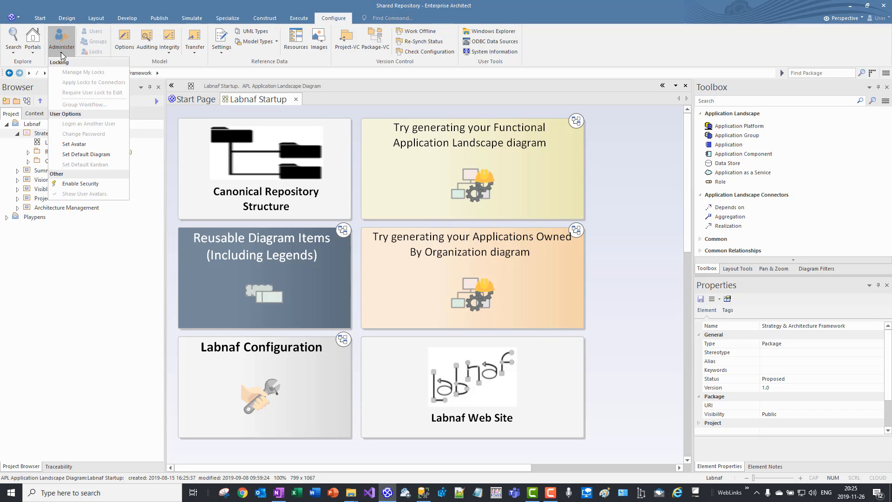
click(77, 185)
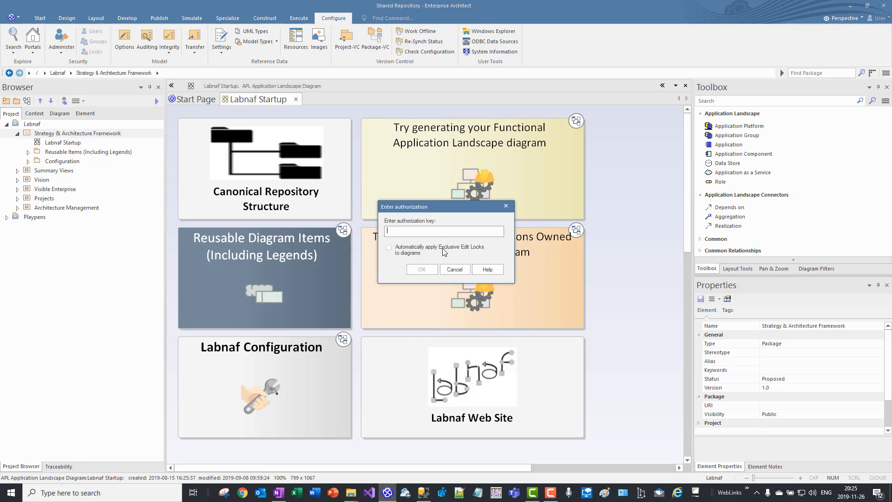
click(455, 273)
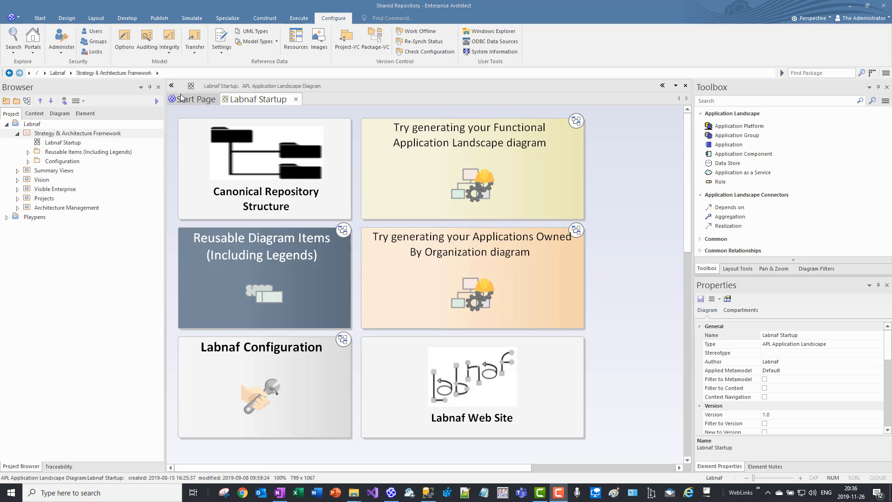
Define a security group named Architects and link it to Active Directory.
click(98, 45)
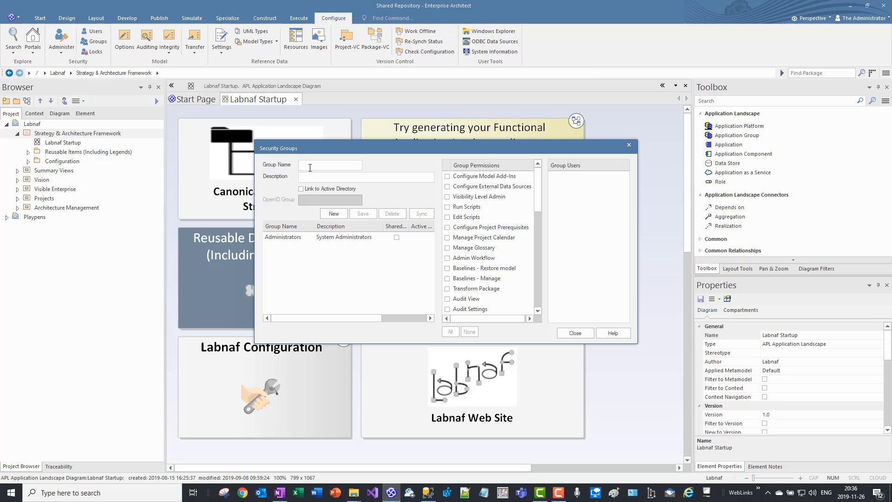
click(309, 167)
text(Architects)
click(318, 189)
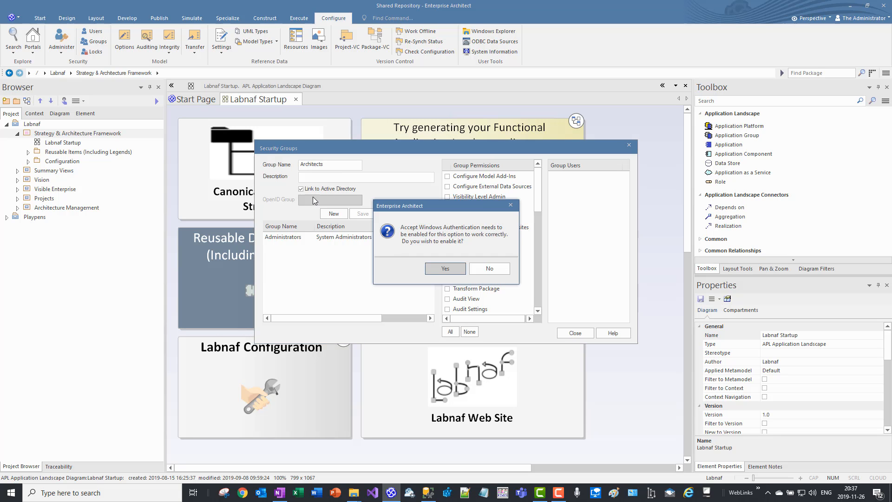